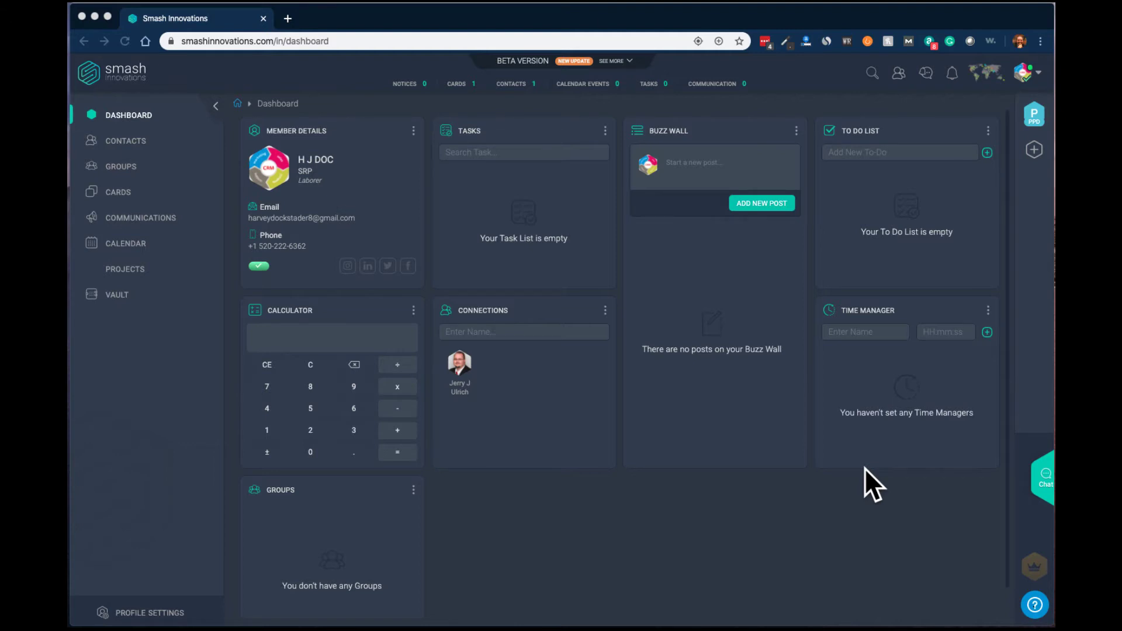
# - Try creating a personal room from the Chat panel, which triggers an upgrade prompt
pyautogui.click(1045, 480)
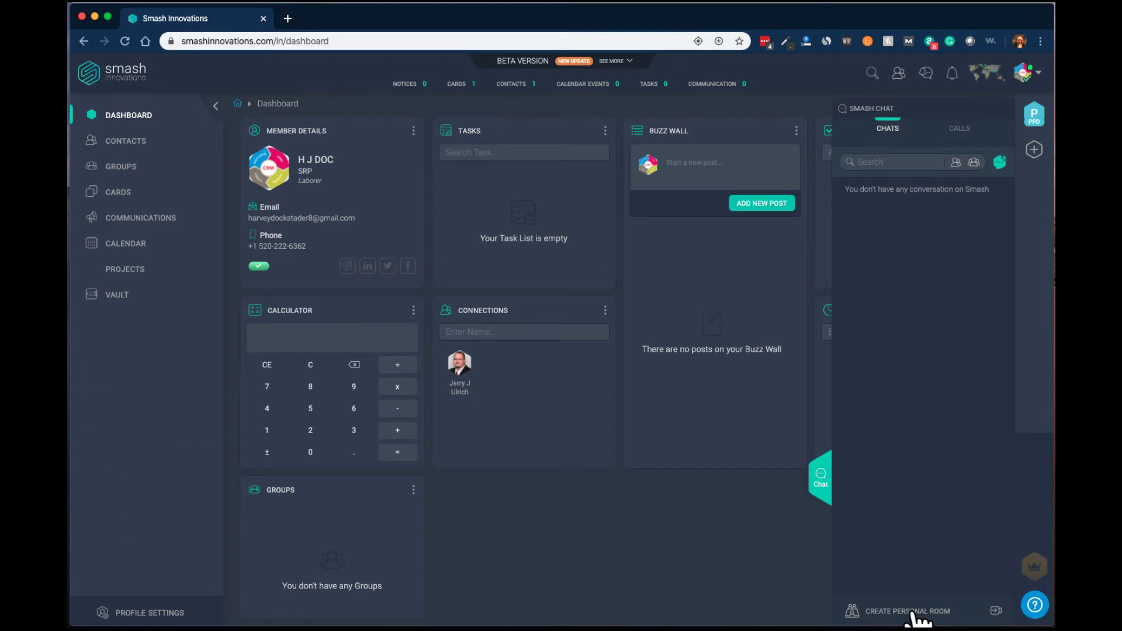
pyautogui.click(918, 618)
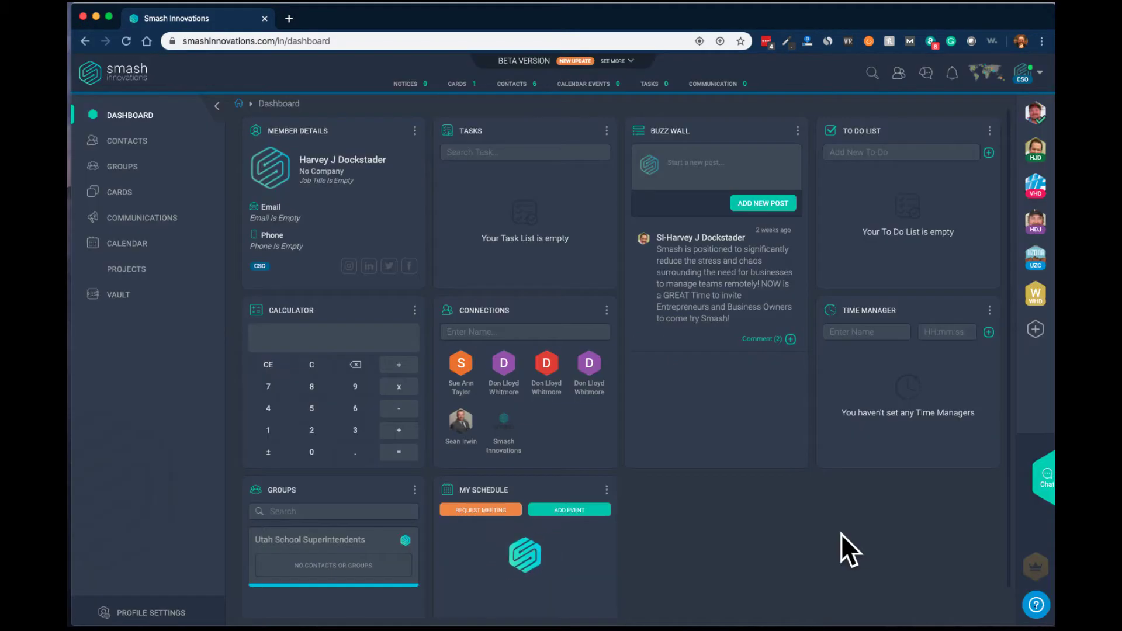
# - Create a personal room named SmashSales in the Chat panel
pyautogui.click(1045, 480)
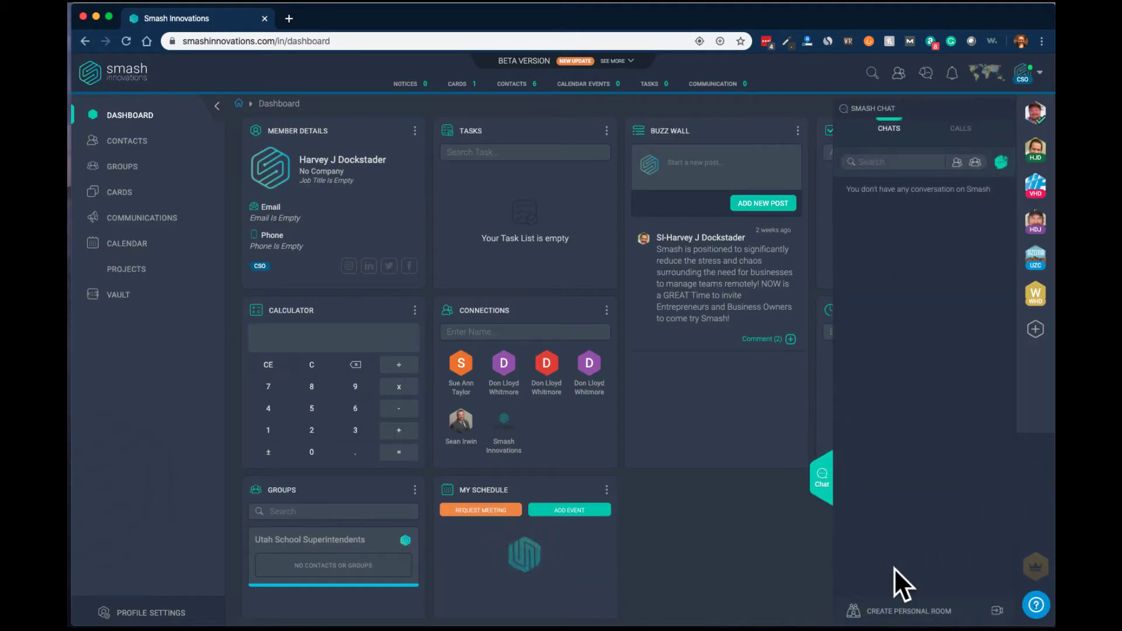
pyautogui.click(909, 612)
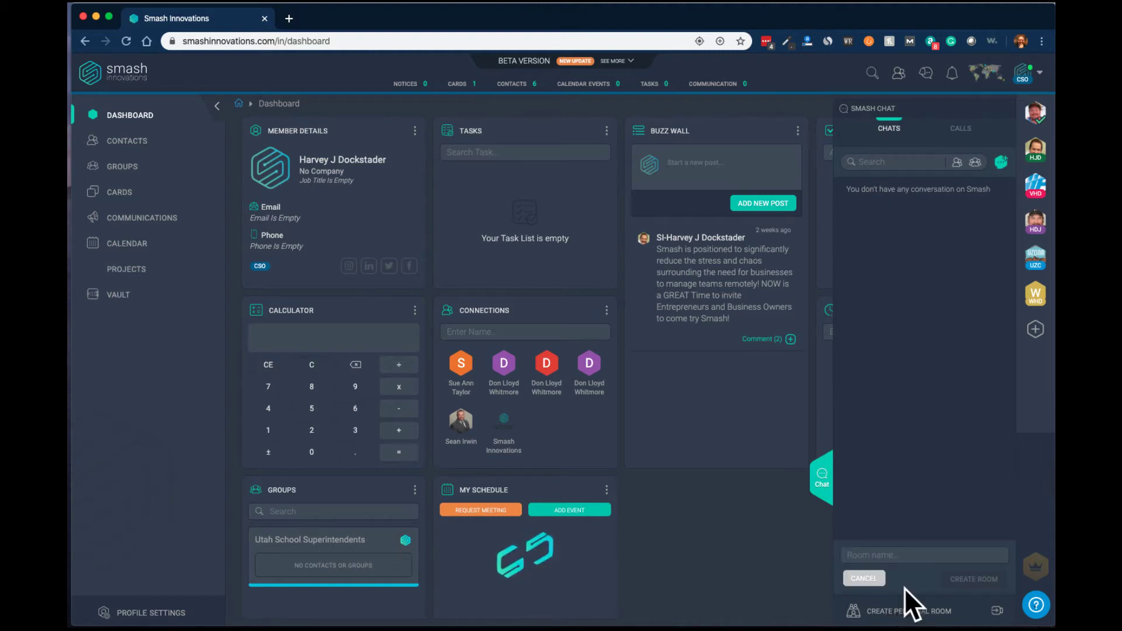
pyautogui.click(889, 555)
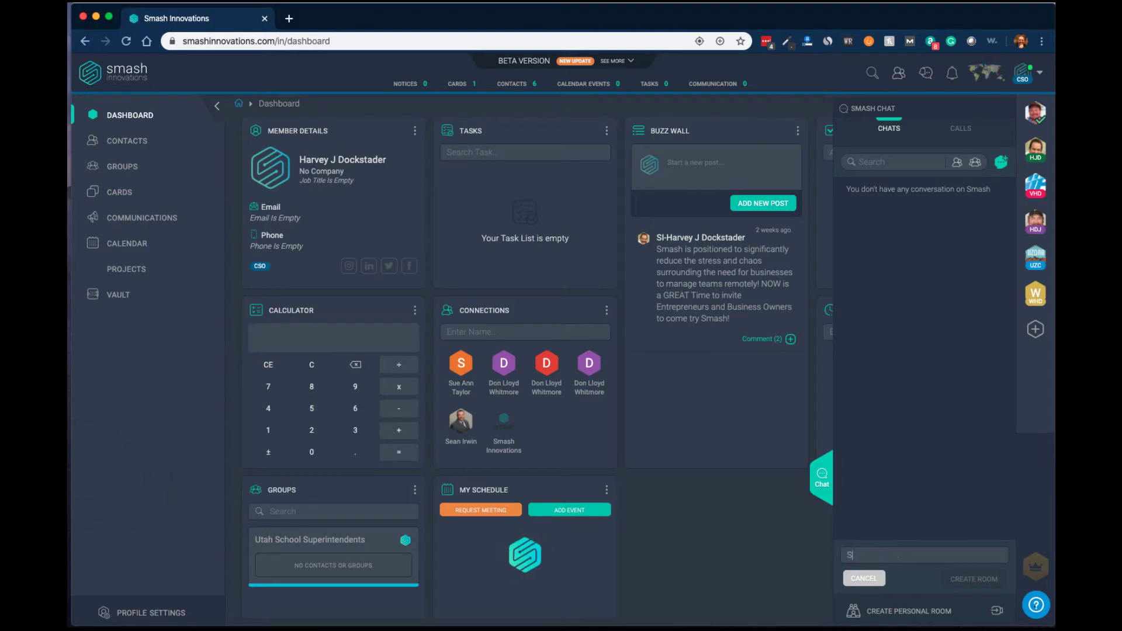
pyautogui.write('SmashSales')
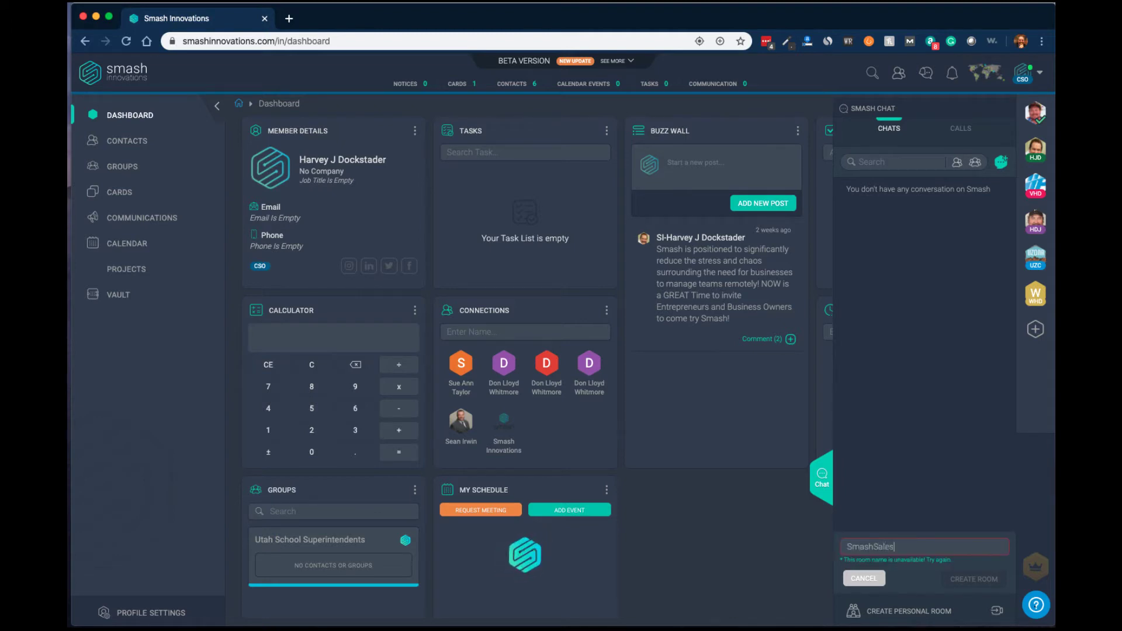
pyautogui.click(971, 578)
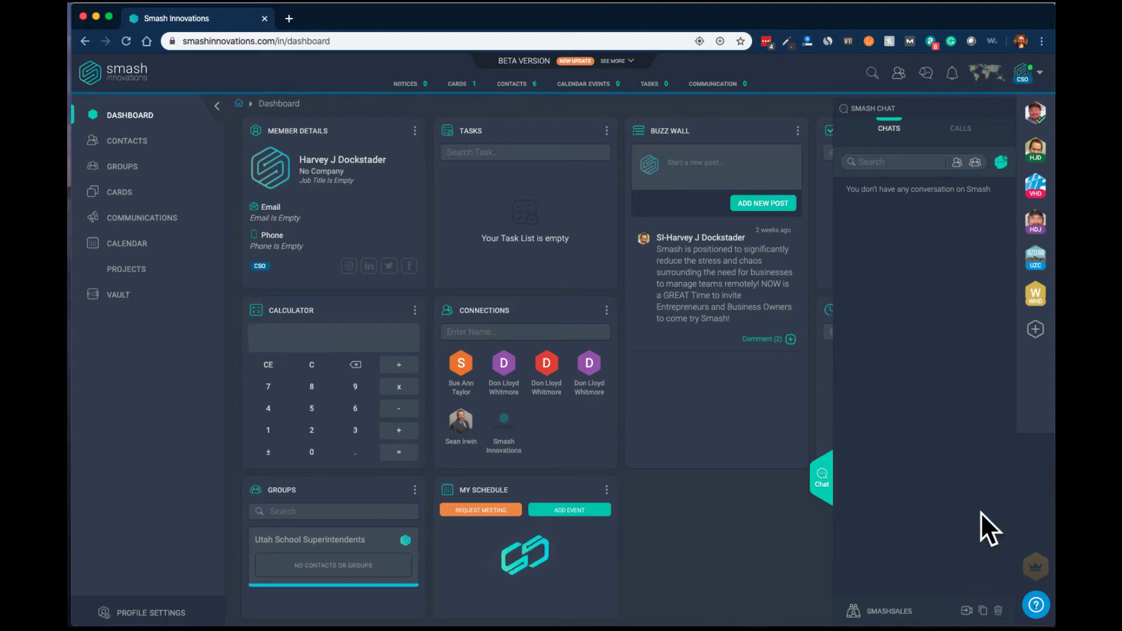
# - Copy the SmashSales room's public link and launch its meeting
pyautogui.click(967, 610)
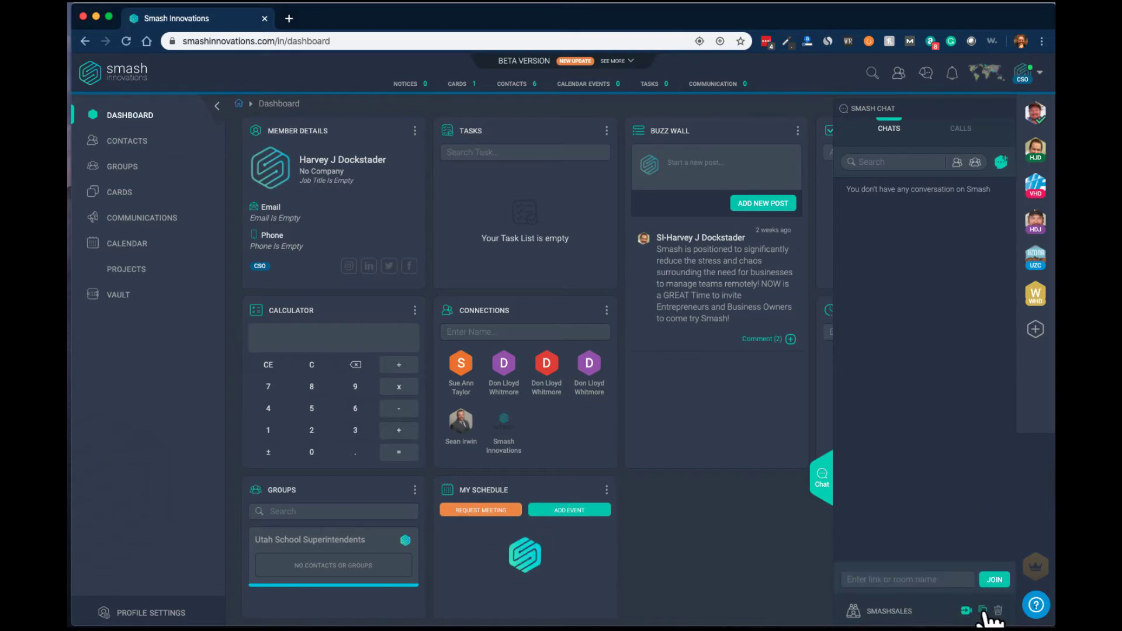
pyautogui.click(982, 610)
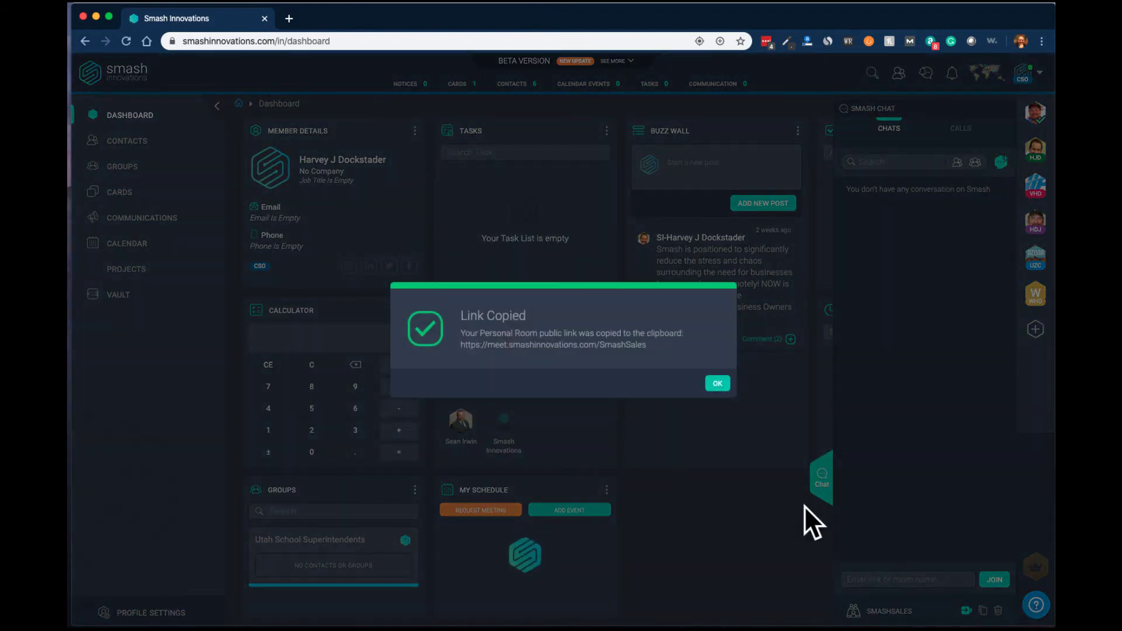
pyautogui.click(718, 384)
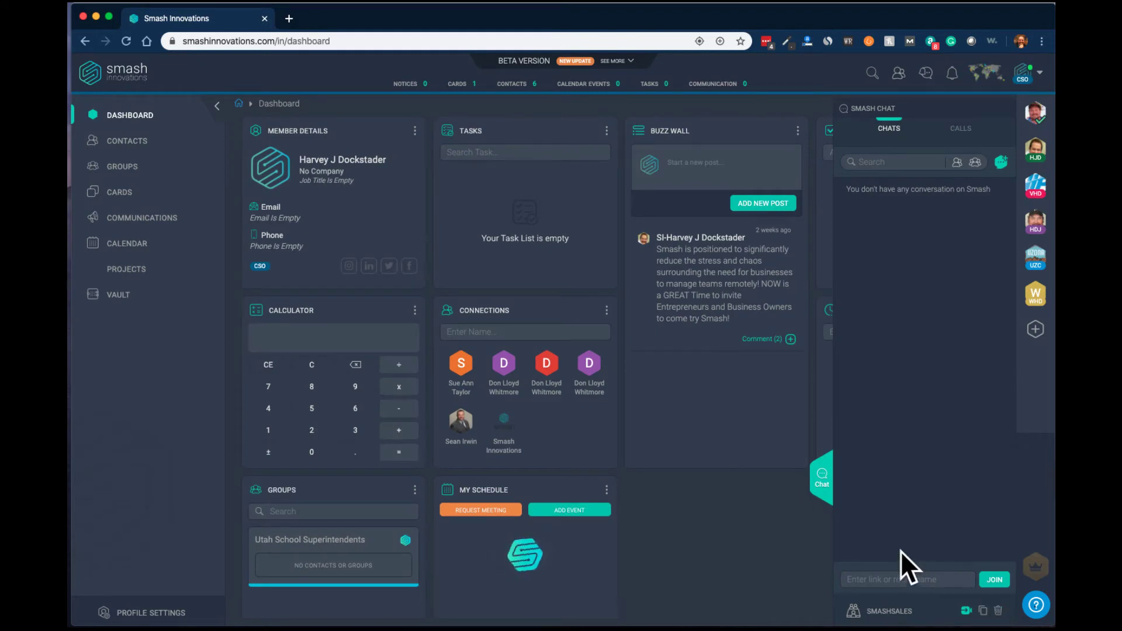
pyautogui.click(873, 612)
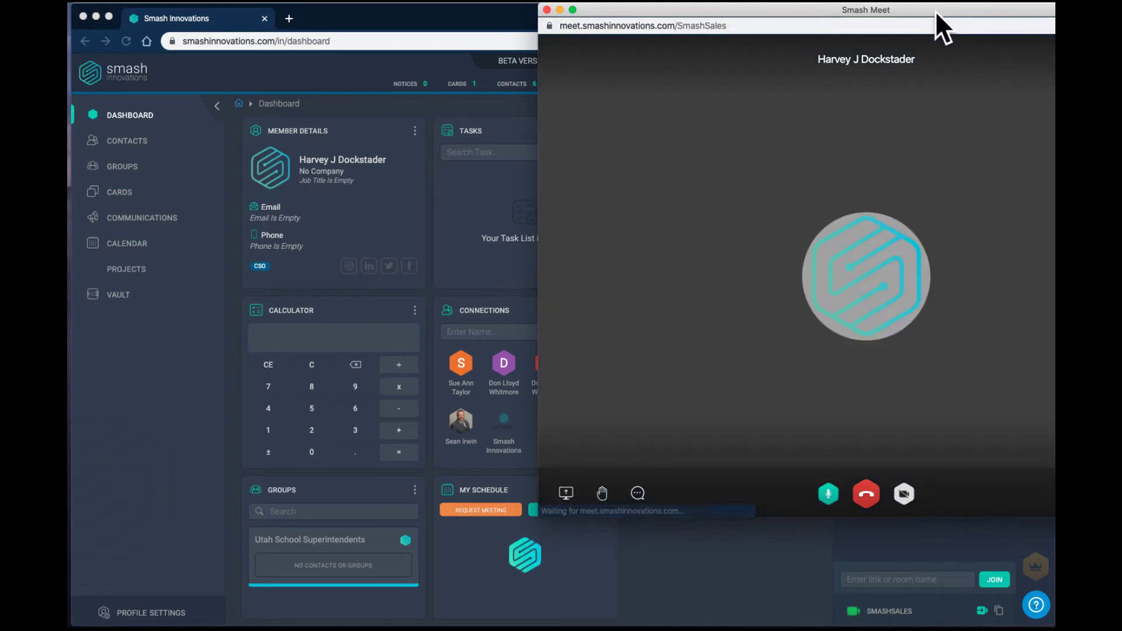
# - Move the Smash Meet window fully into view and enlarge it
pyautogui.moveTo(935, 7); pyautogui.dragTo(548, 10)
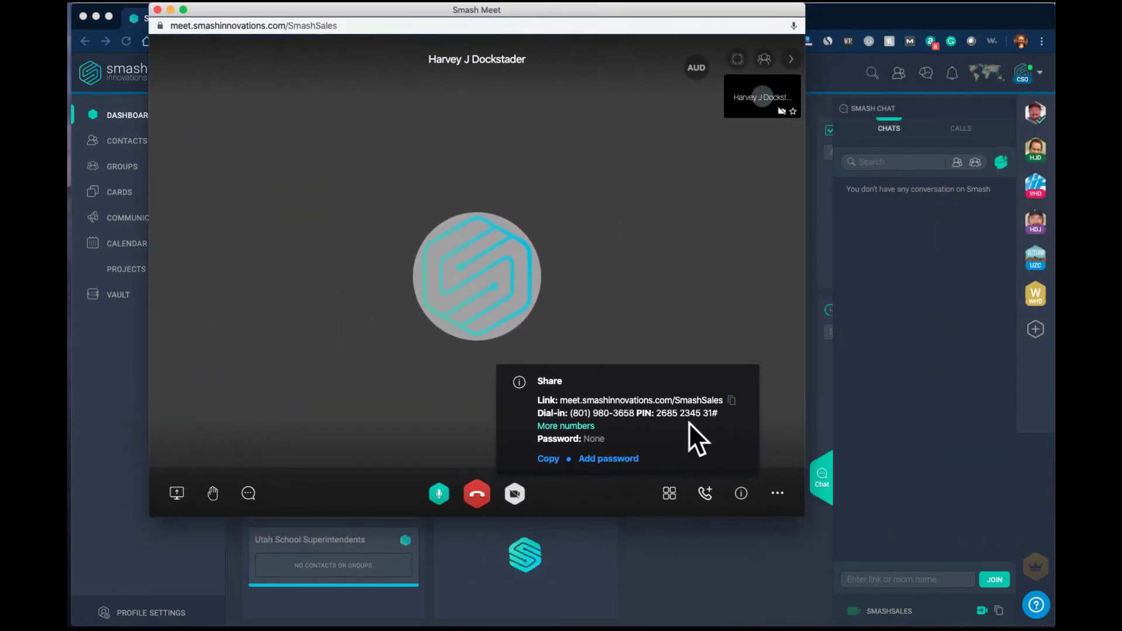
pyautogui.moveTo(799, 519); pyautogui.dragTo(913, 570)
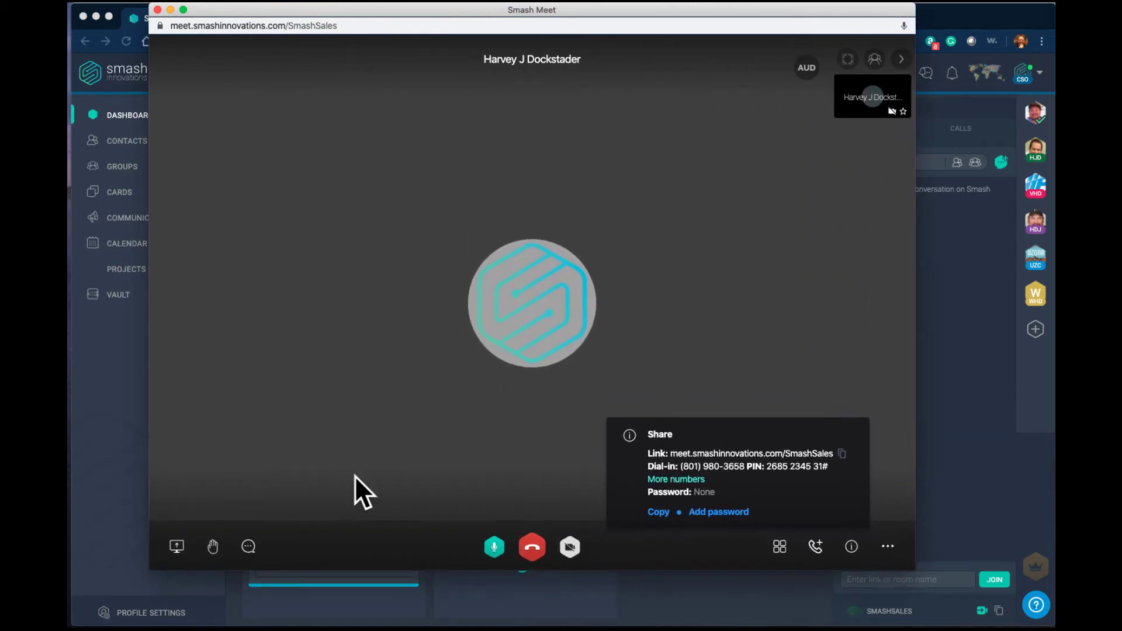
# - Share Screen 3 into the meeting, then stop sharing
pyautogui.click(176, 546)
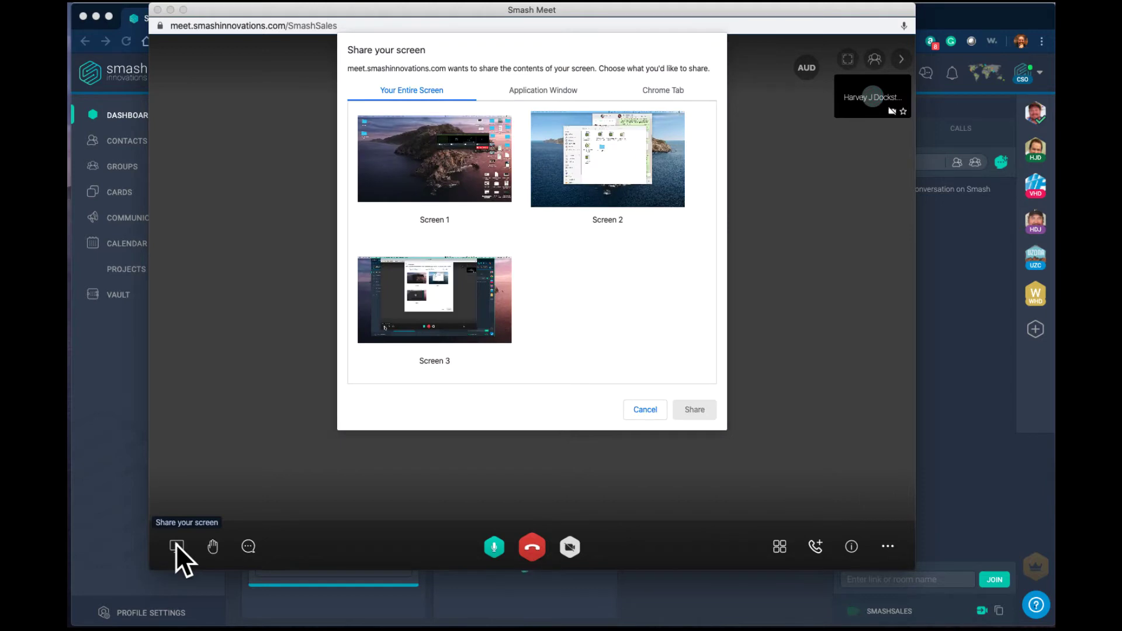
pyautogui.click(452, 302)
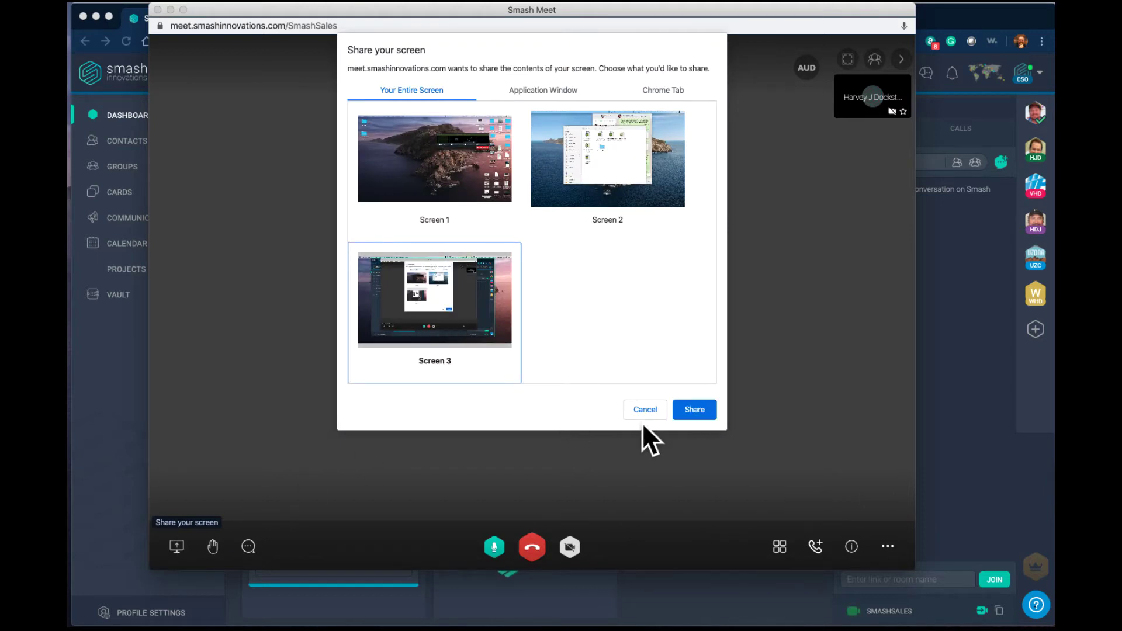
pyautogui.click(693, 409)
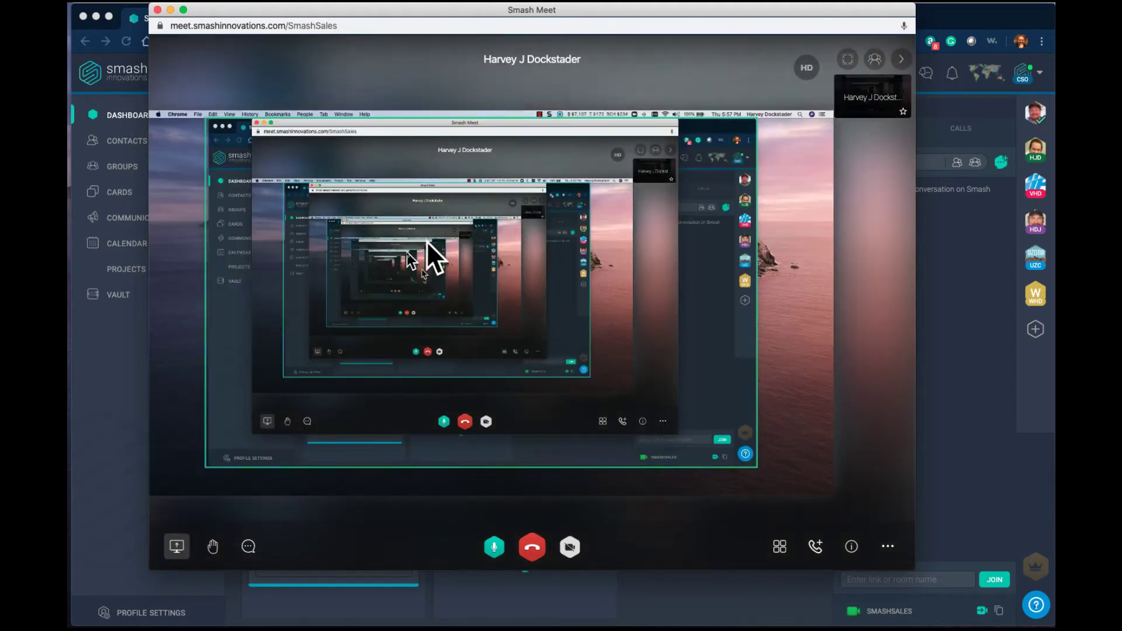
pyautogui.click(177, 546)
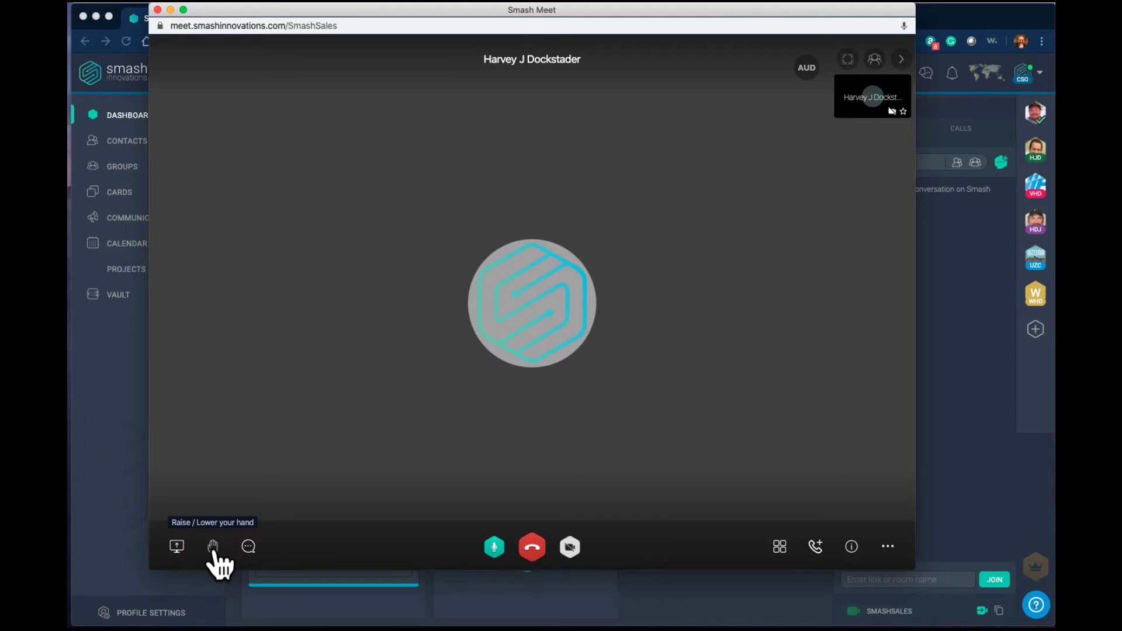
# - Post 'Hello Everyone' in the meeting chat, then close the chat panel
pyautogui.click(249, 547)
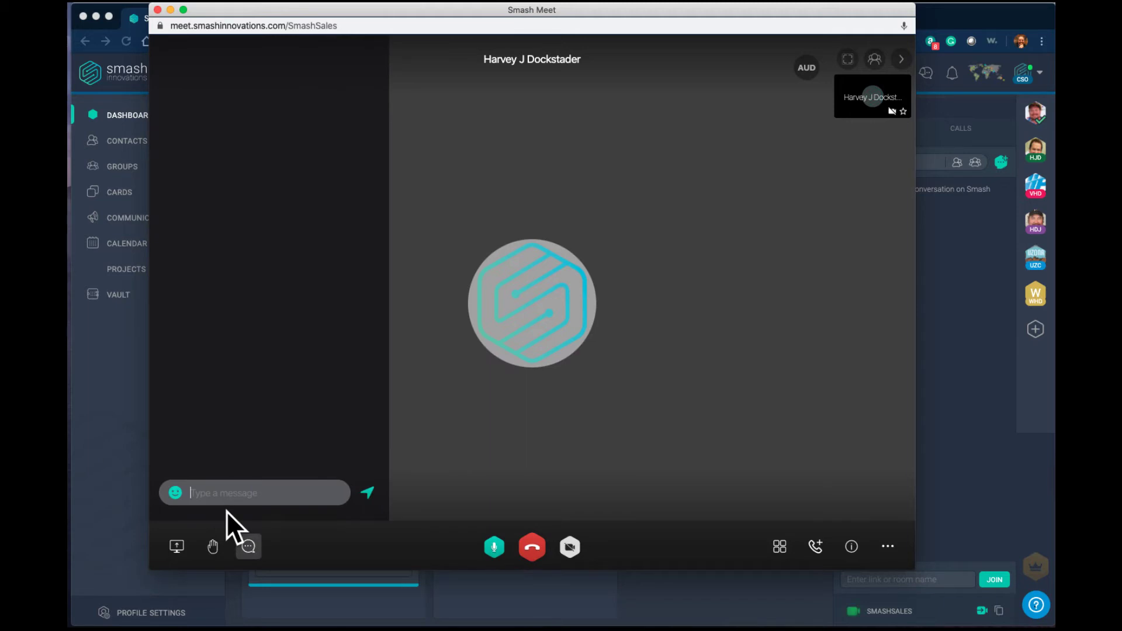
pyautogui.write('Hello Everyone')
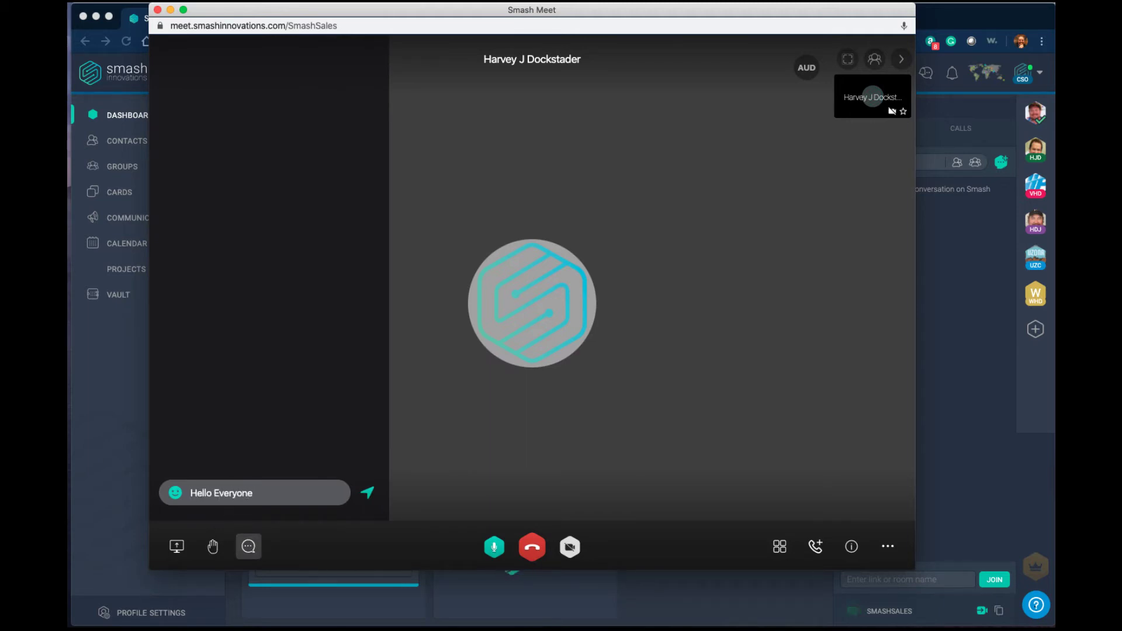
pyautogui.press('Return')
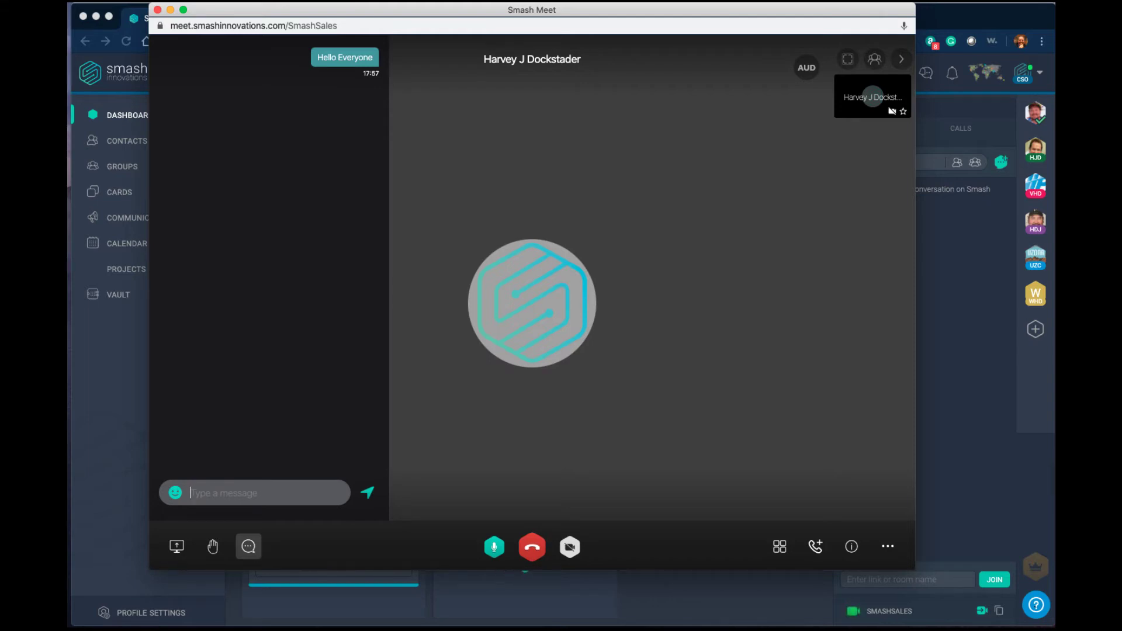
pyautogui.click(248, 546)
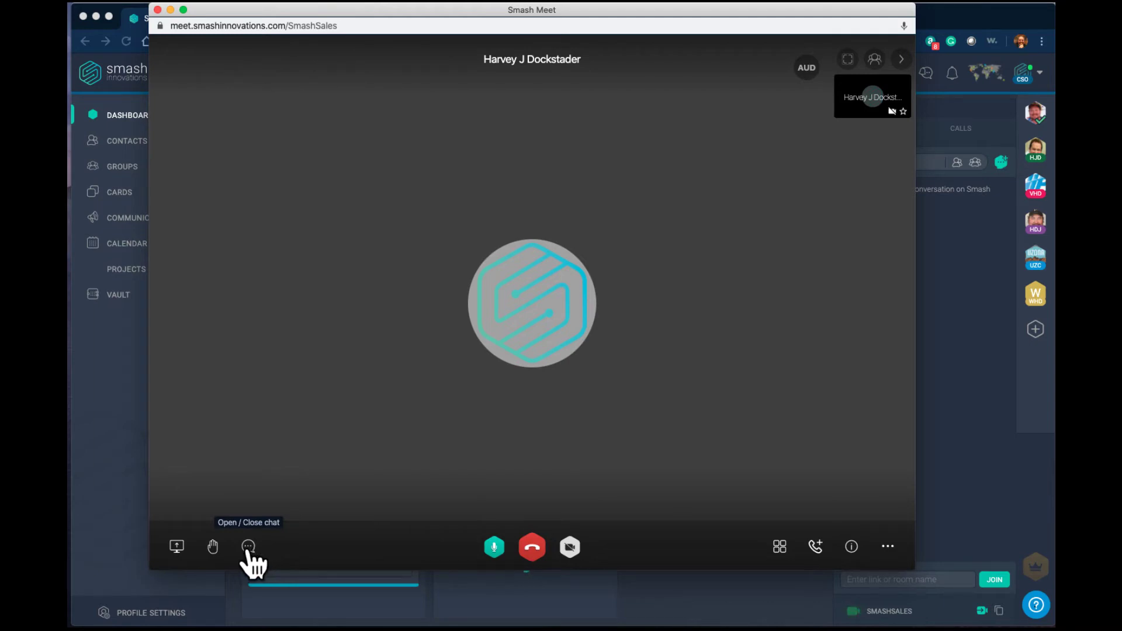
# - Toggle the microphone mute, unmute, then mute again, leaving it muted
pyautogui.click(494, 548)
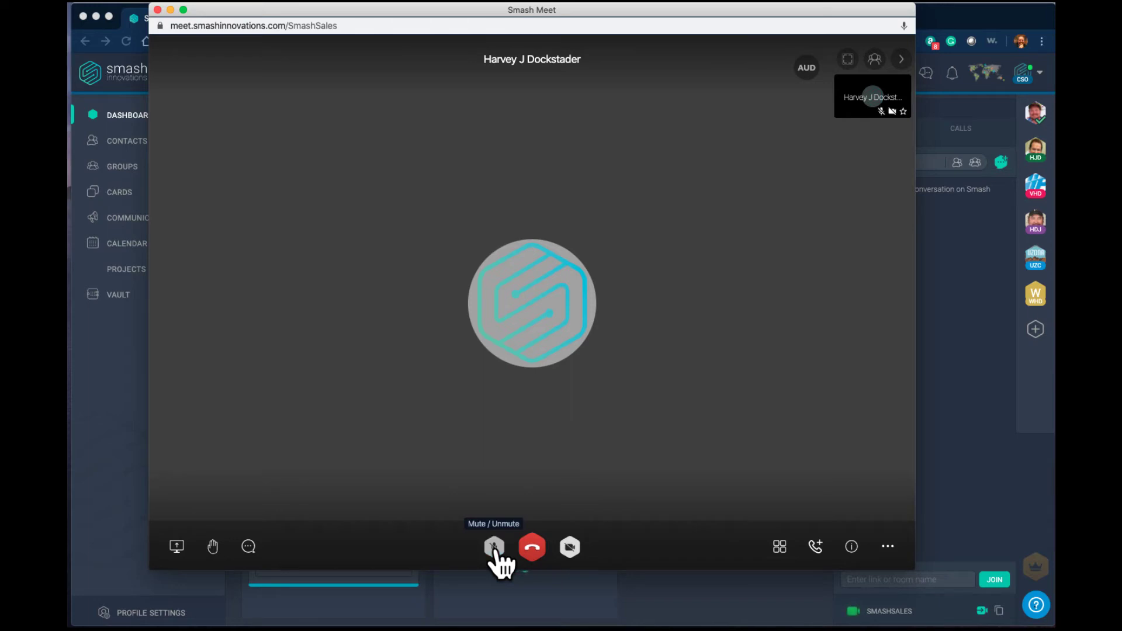
pyautogui.click(494, 548)
pyautogui.click(494, 548)
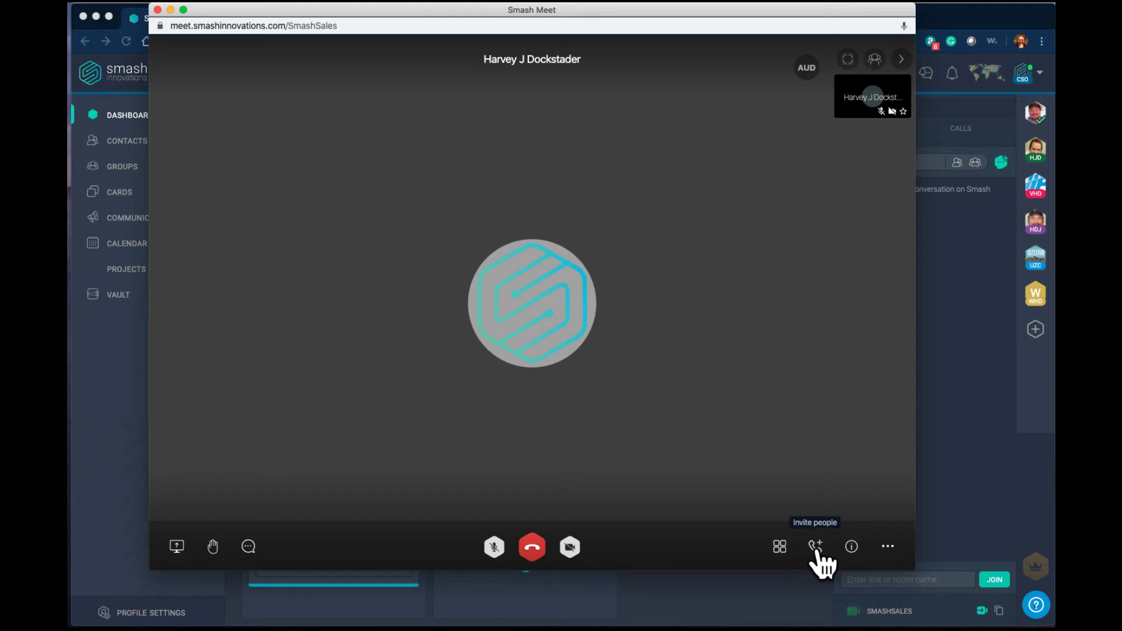
# - Invite a telephone participant to the meeting by entering their phone number
pyautogui.click(816, 546)
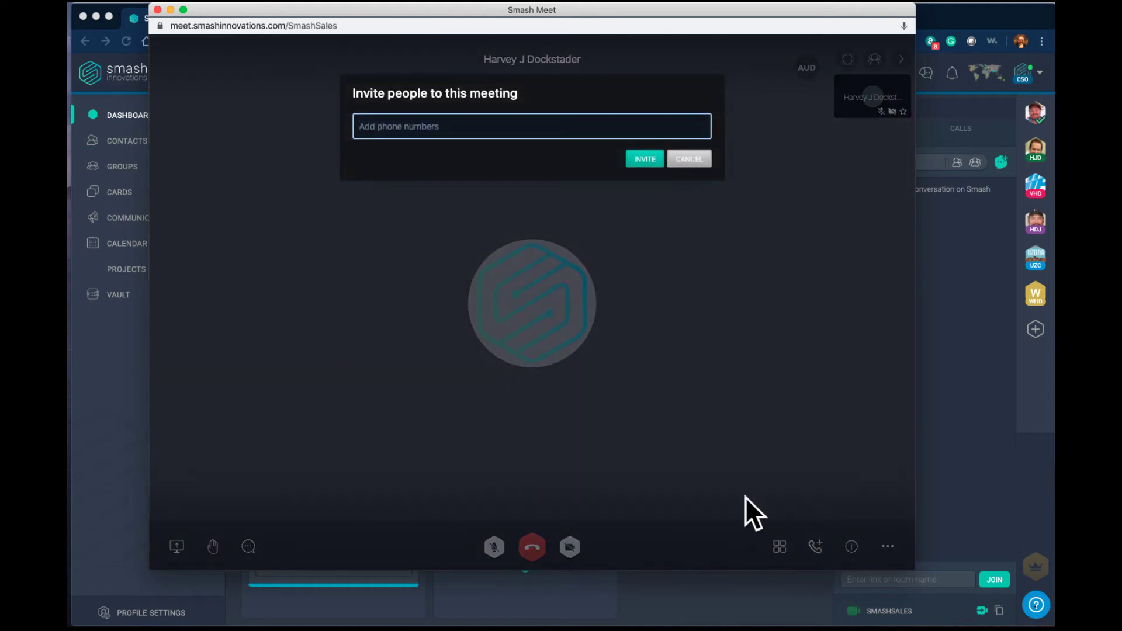
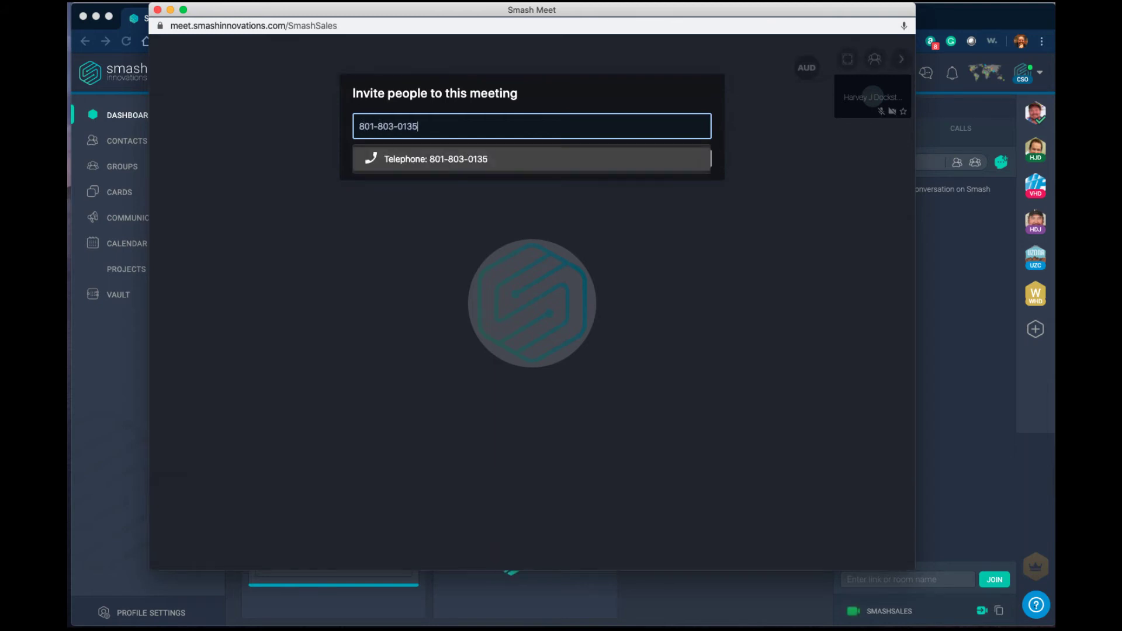
pyautogui.click(448, 159)
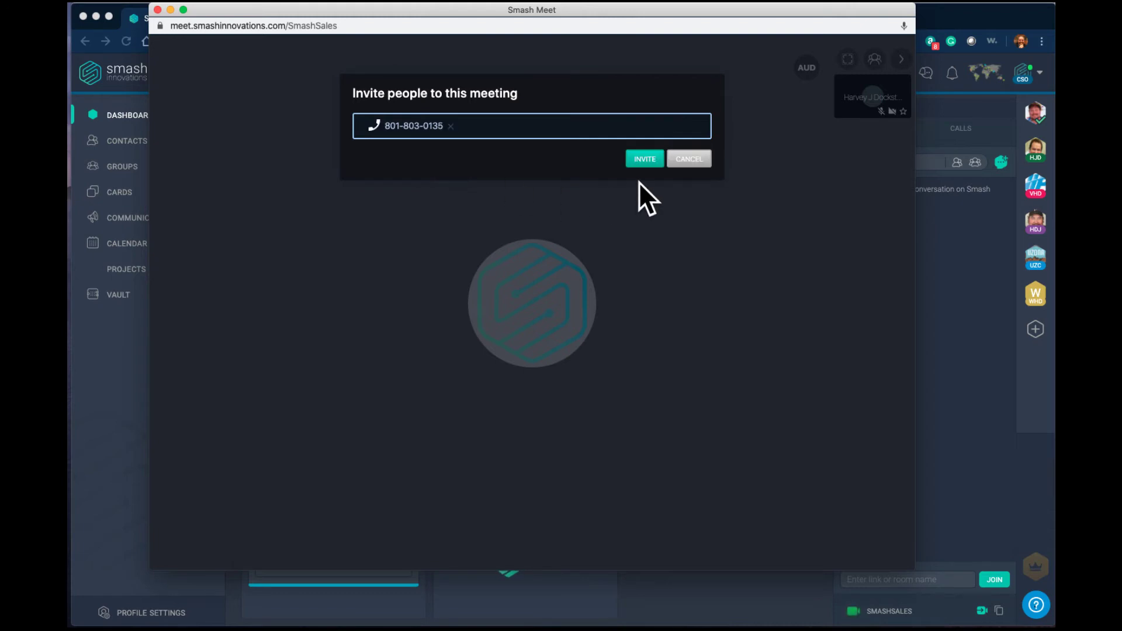
pyautogui.click(641, 157)
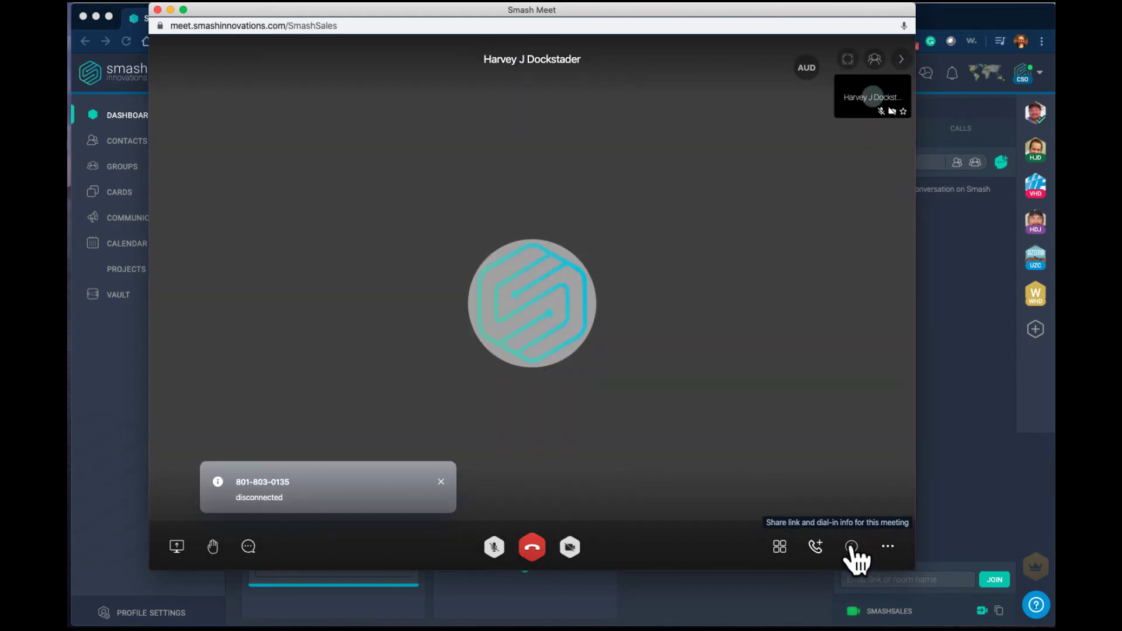
# - View the meeting link and dial-in details, then bring up the More actions list
pyautogui.click(851, 547)
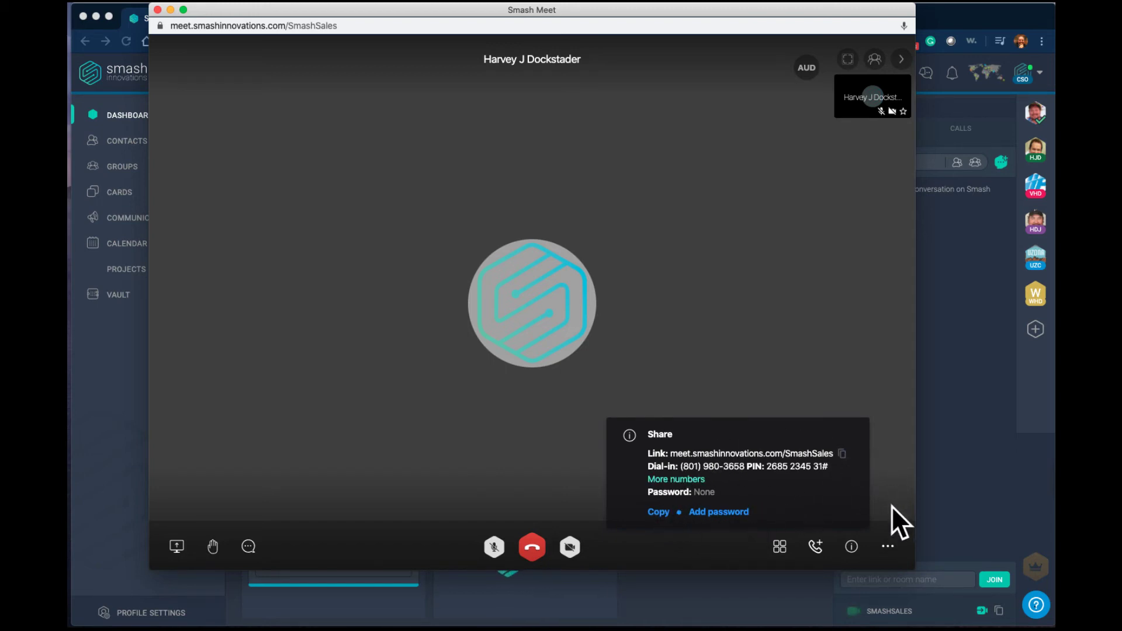
pyautogui.click(887, 546)
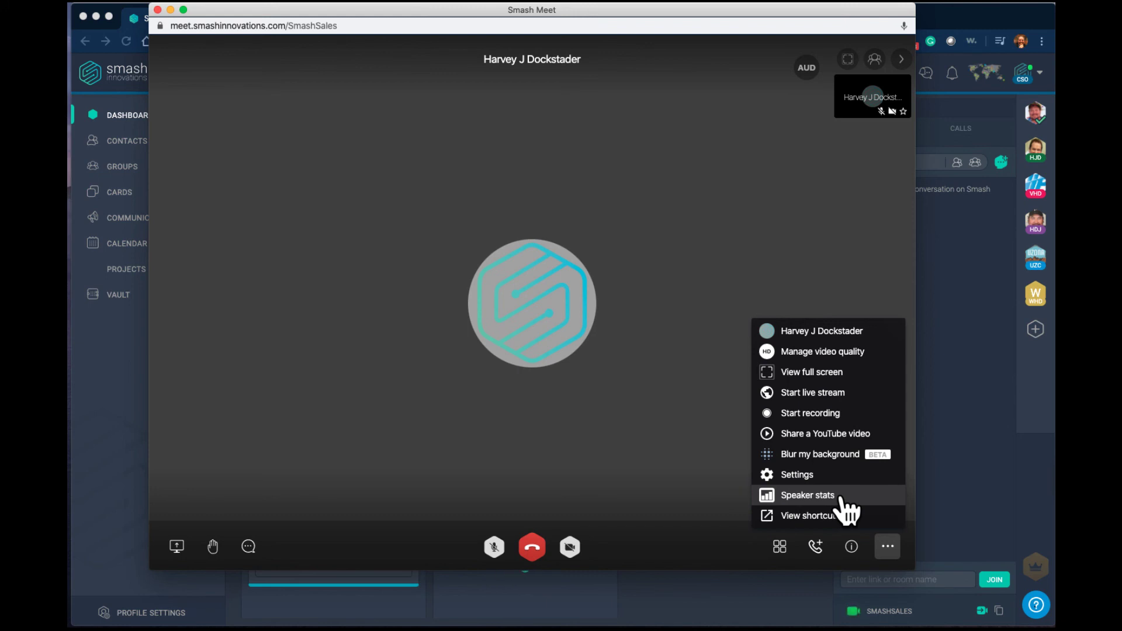
# - Review the speaker stats (0s for both participants), close them, and dismiss the More actions menu
pyautogui.click(840, 496)
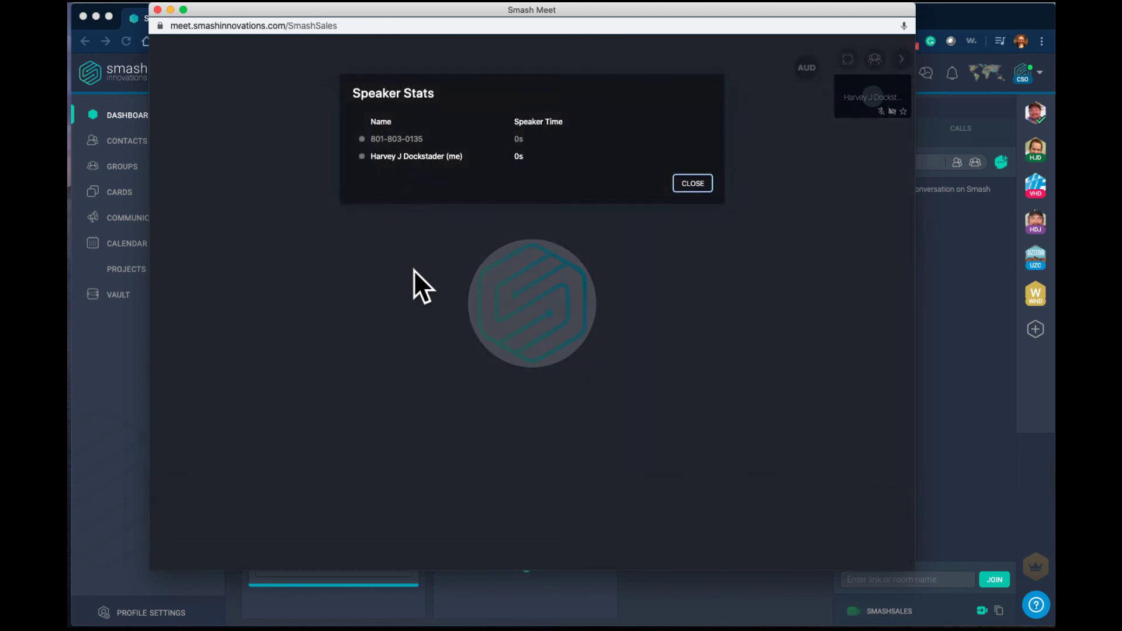
pyautogui.click(693, 183)
pyautogui.moveTo(764, 264)
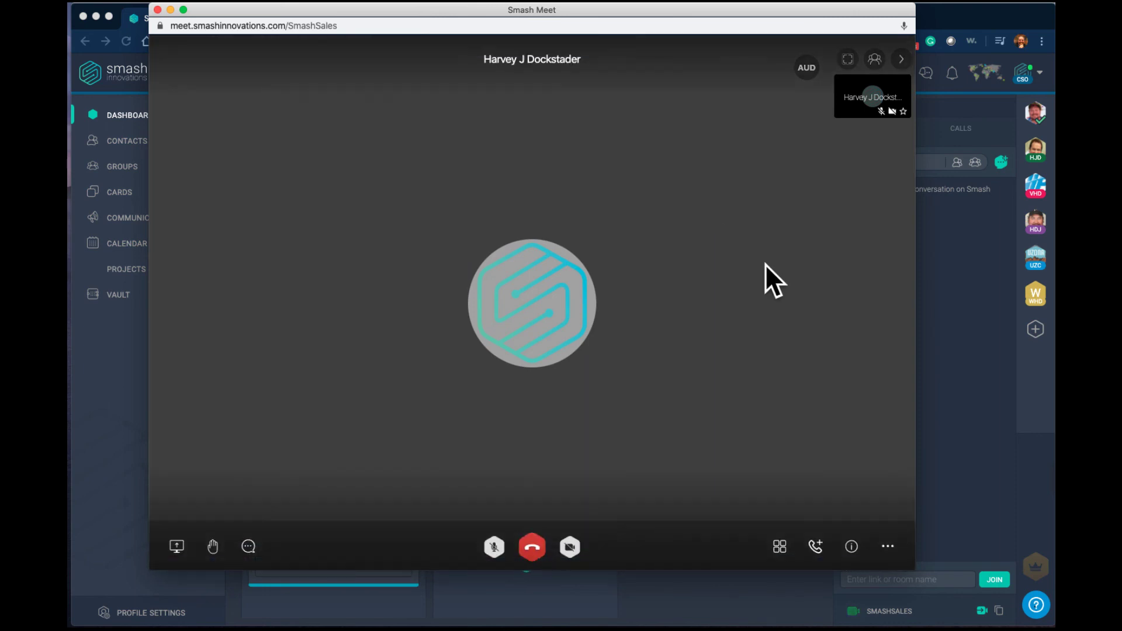
pyautogui.click(888, 546)
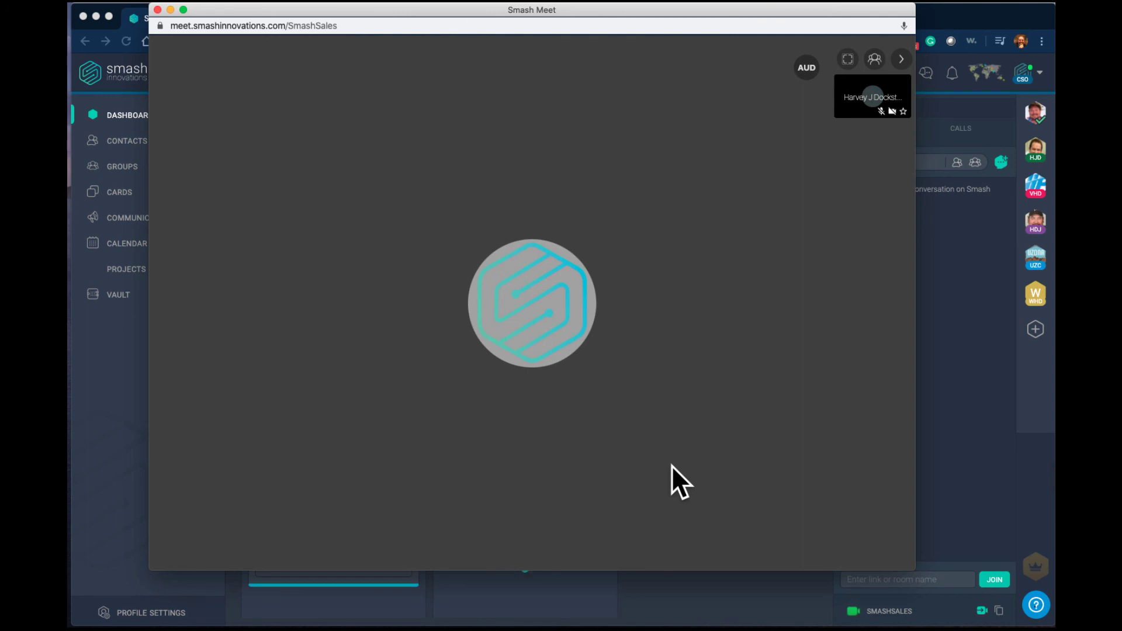
# - End the SmashSales meeting for all, close Smash Meet, and hide the chat panel
pyautogui.moveTo(661, 398)
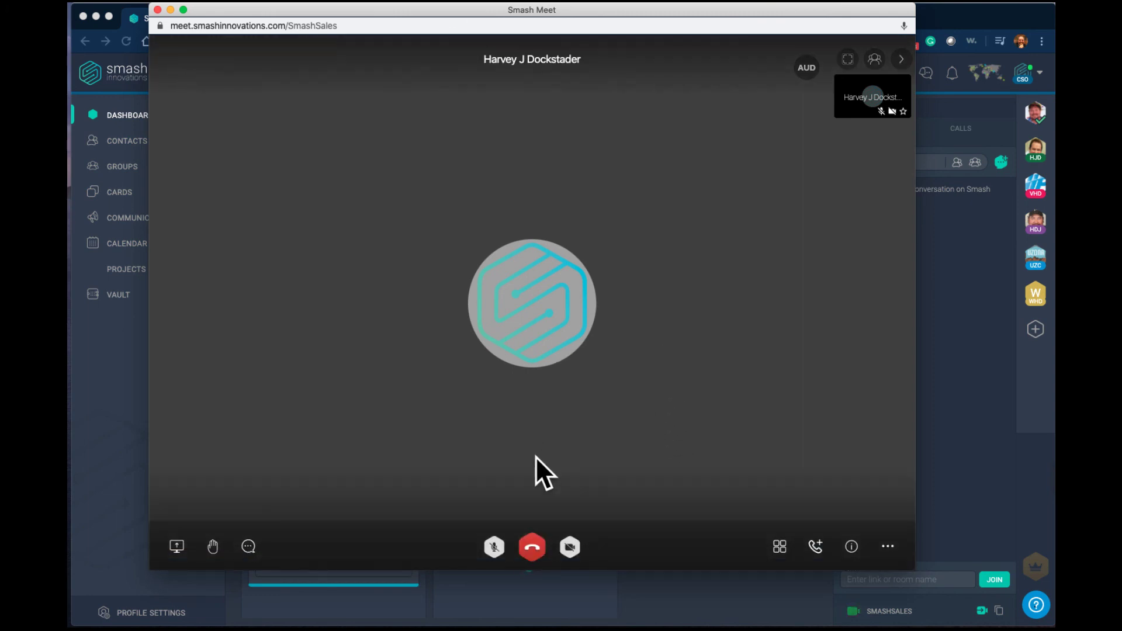
pyautogui.click(533, 548)
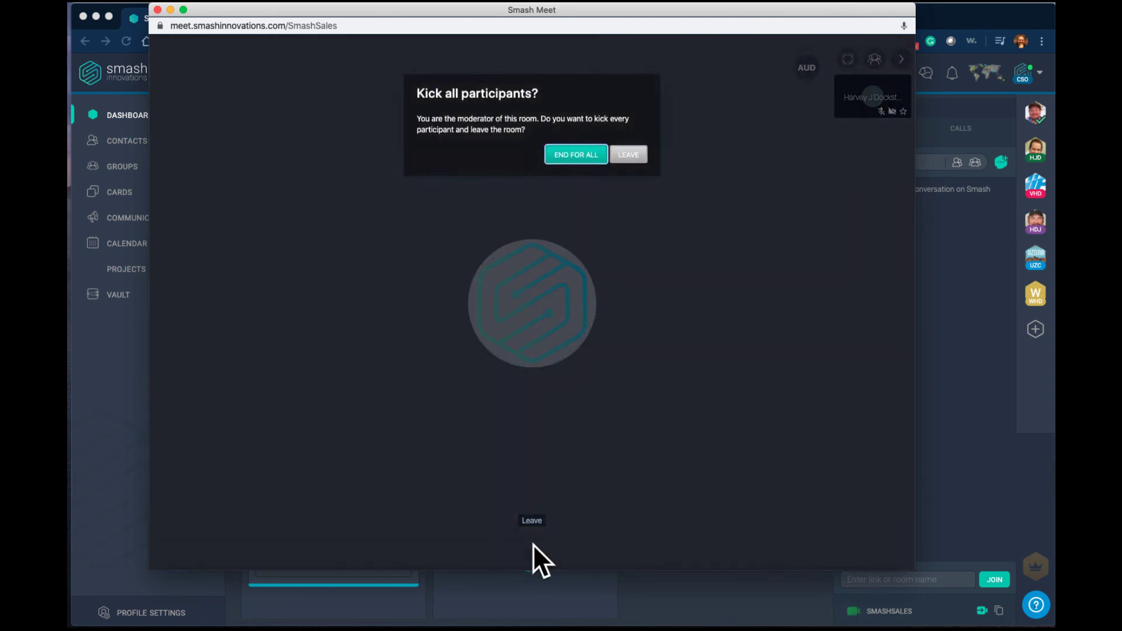
pyautogui.click(566, 157)
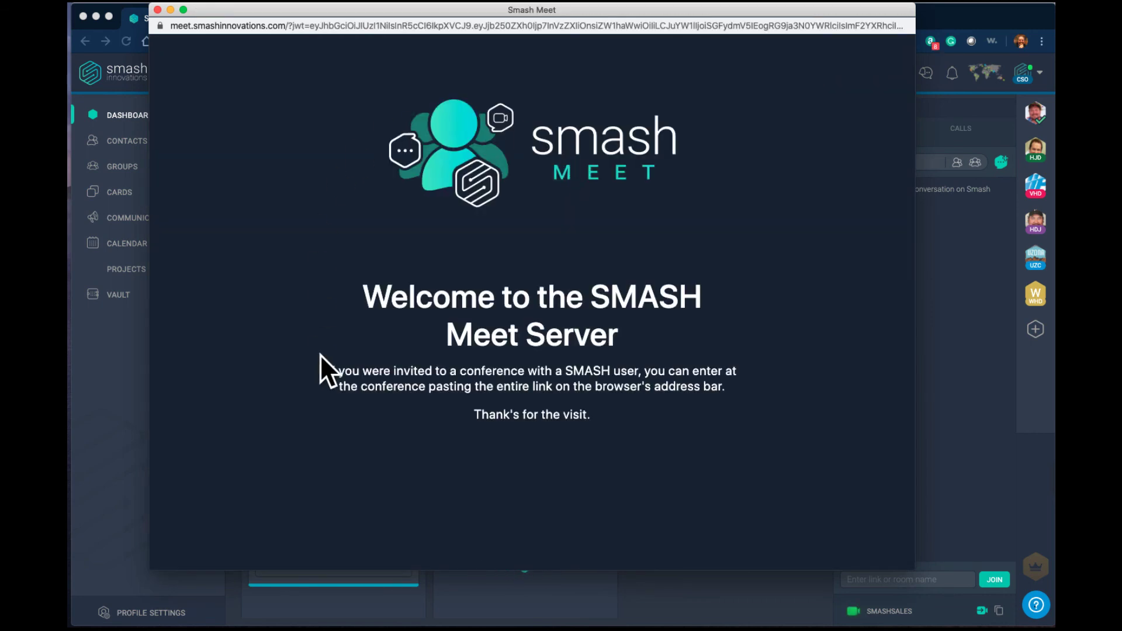
pyautogui.press('super+w')
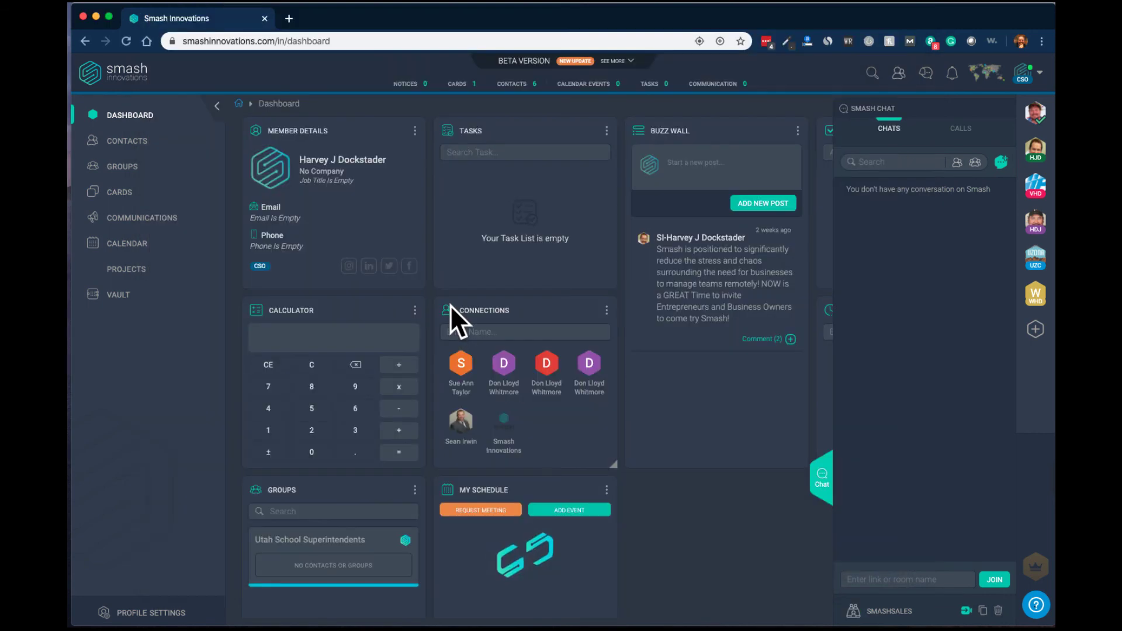
pyautogui.click(821, 474)
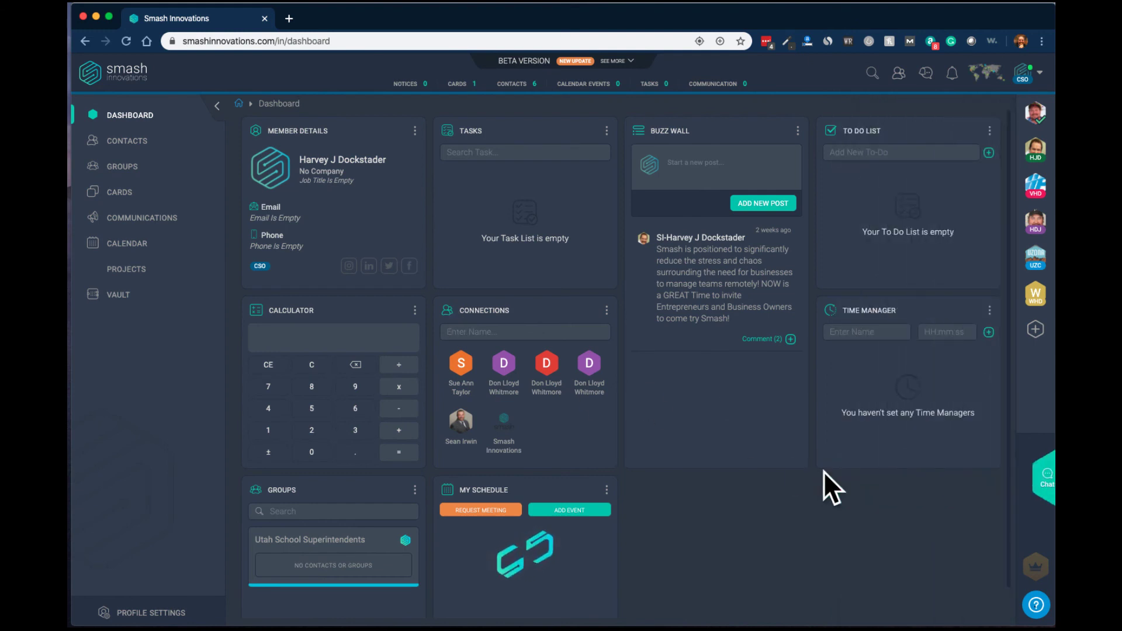